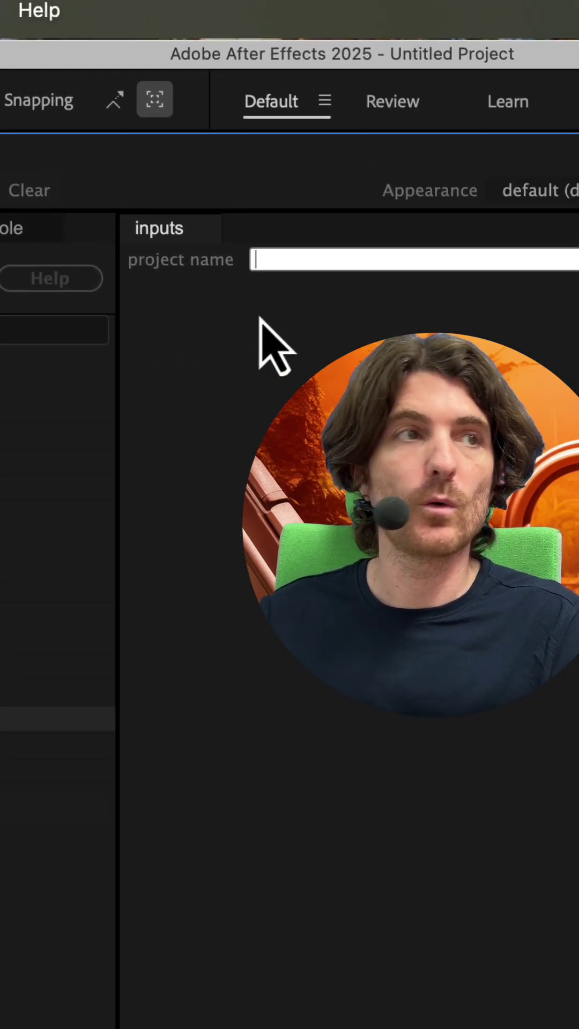
text(Visio)
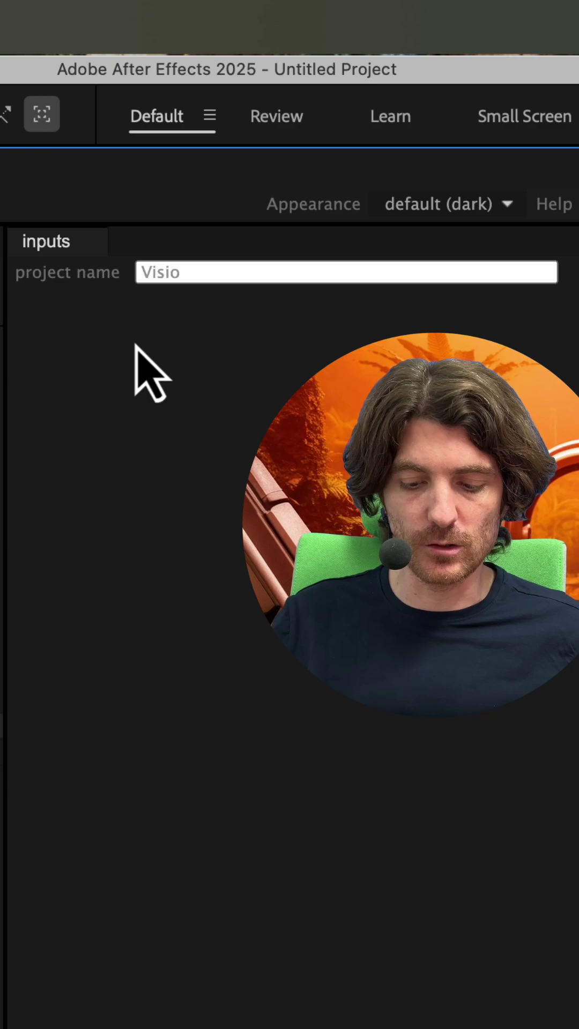
text(nP Pulse)
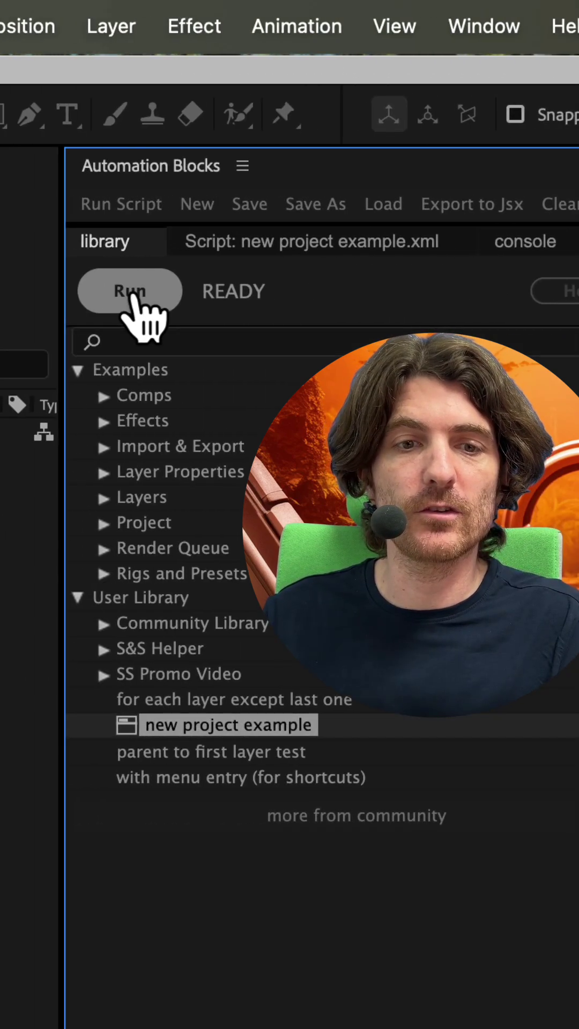
- Run the Automation Blocks script to build the Vision Pulse project and save Vision Pulse.aep
click(130, 291)
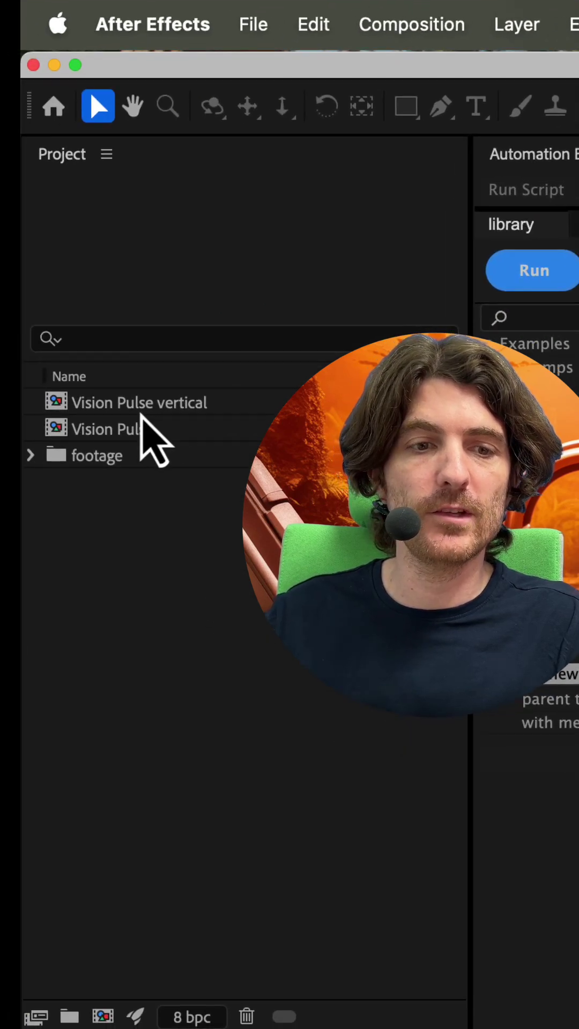
- Check the 1080x1920 vertical and 1920x1080 horizontal comps, then expand footage to show its video and audio subfolders
click(153, 410)
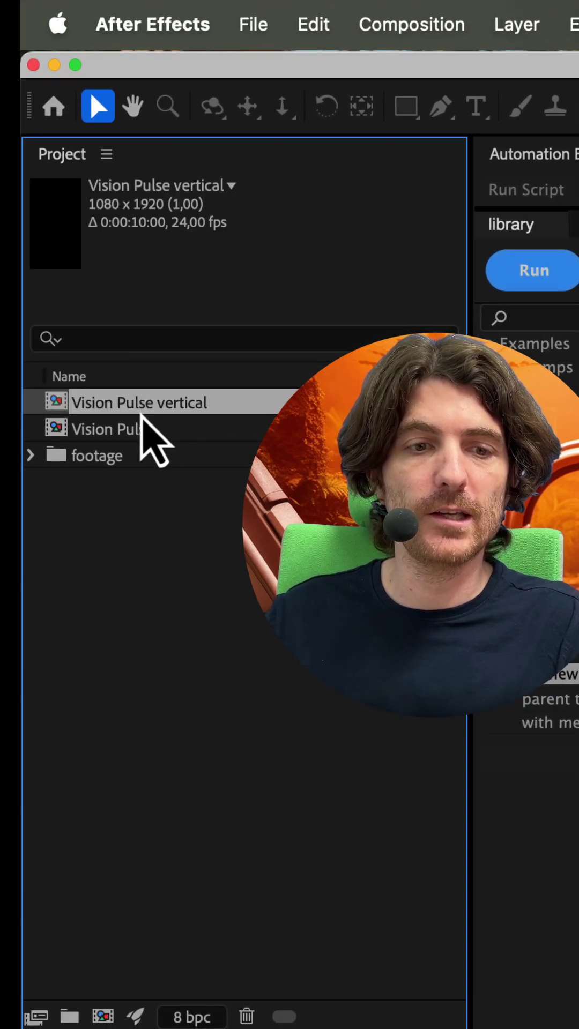
click(133, 430)
click(153, 402)
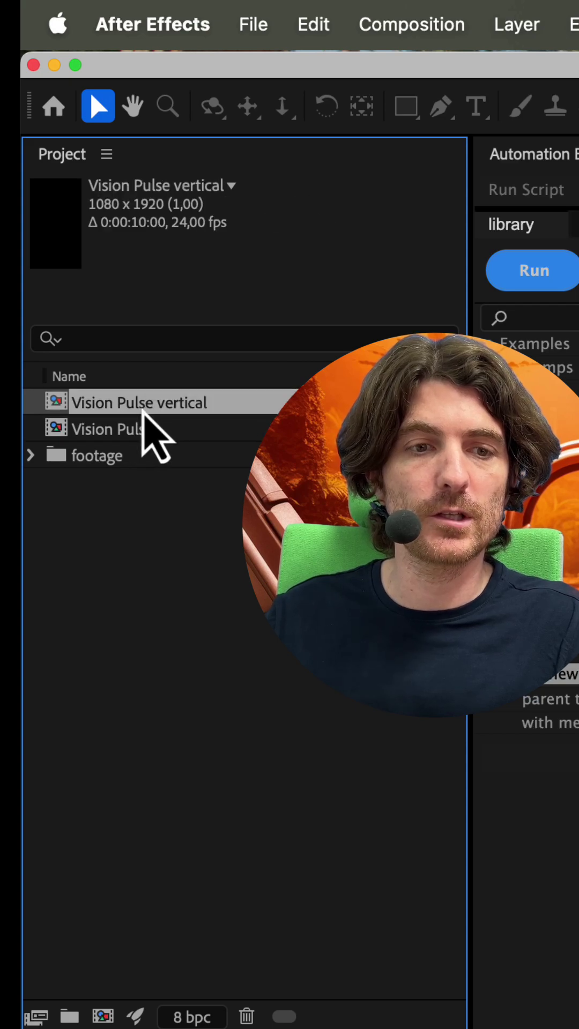
click(117, 430)
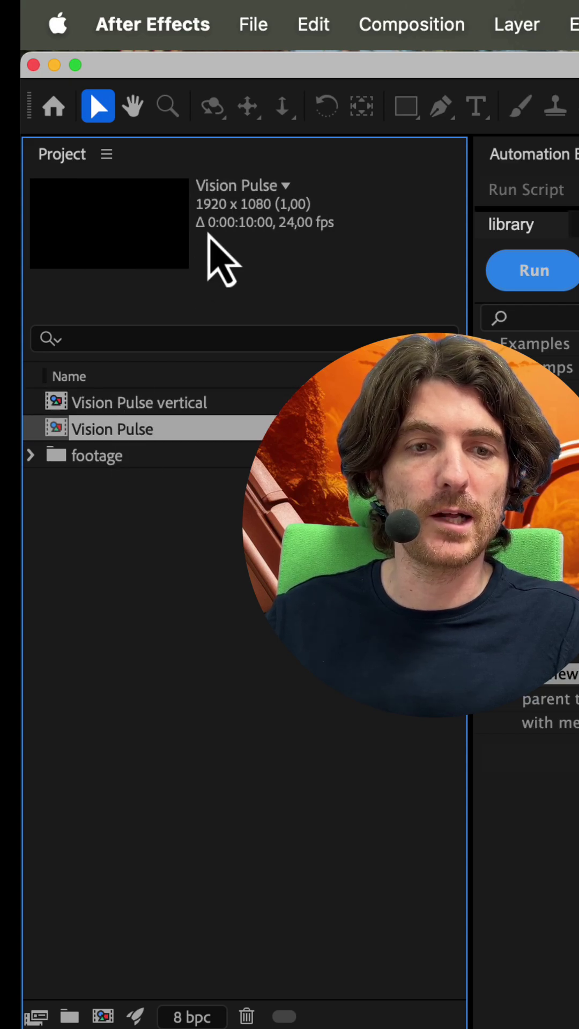
click(33, 456)
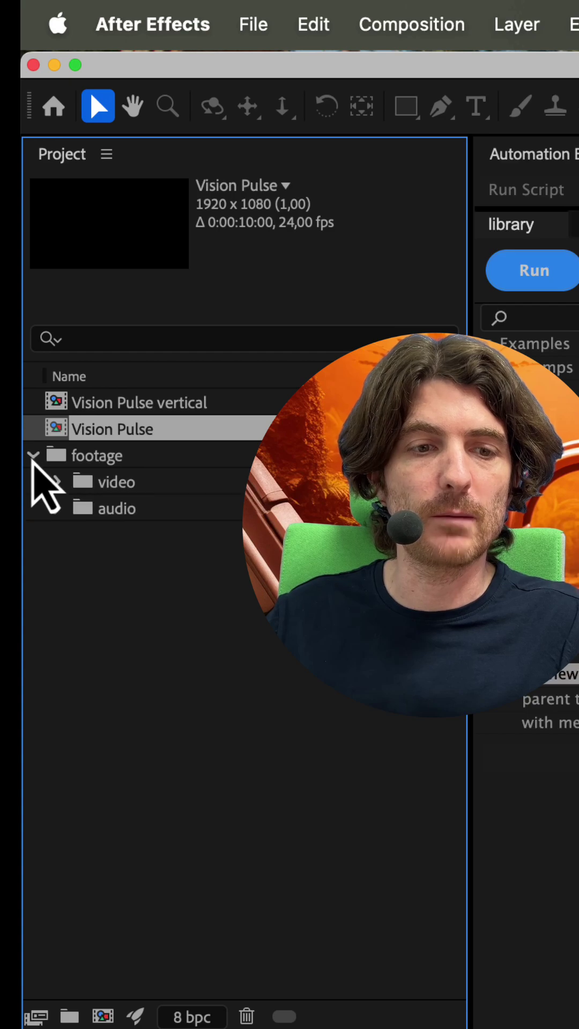